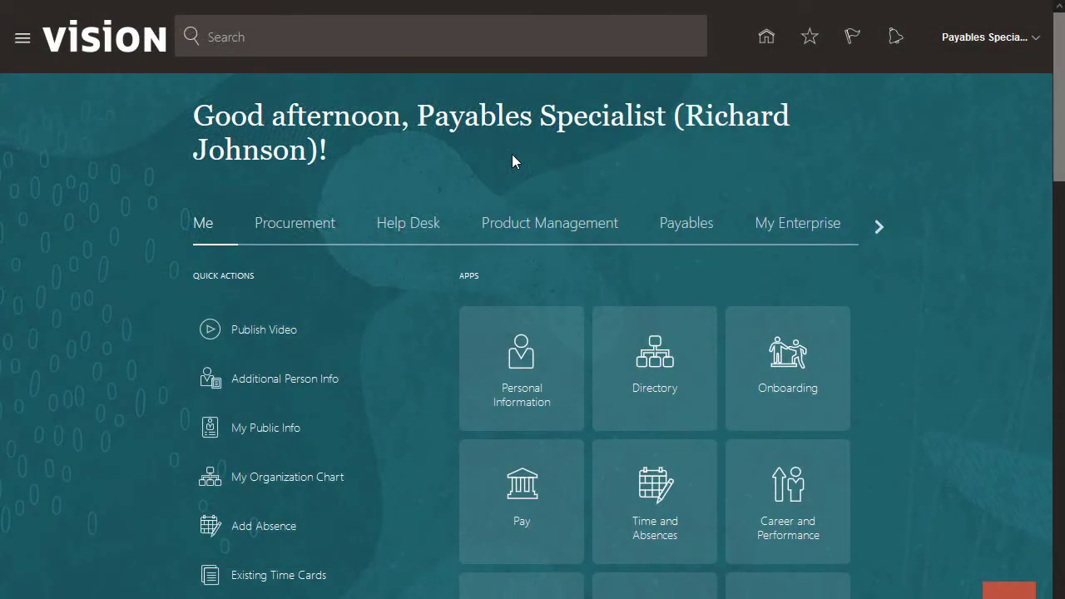
From Payables > Invoices, open the Create Invoice from Spreadsheet template CreateQuickInvoices.xlsm in Excel.
click(681, 231)
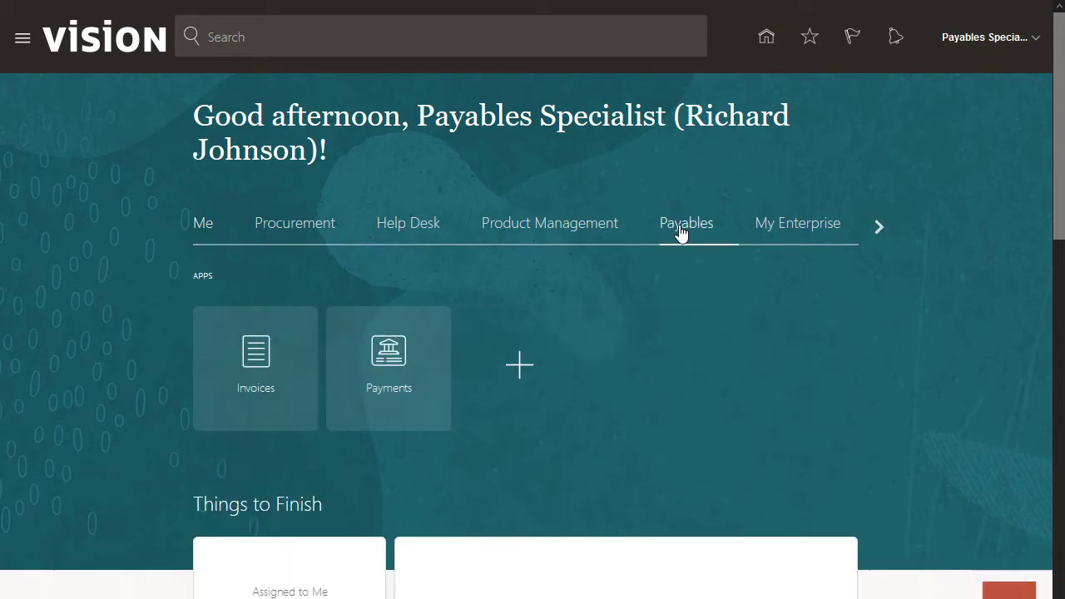
click(256, 361)
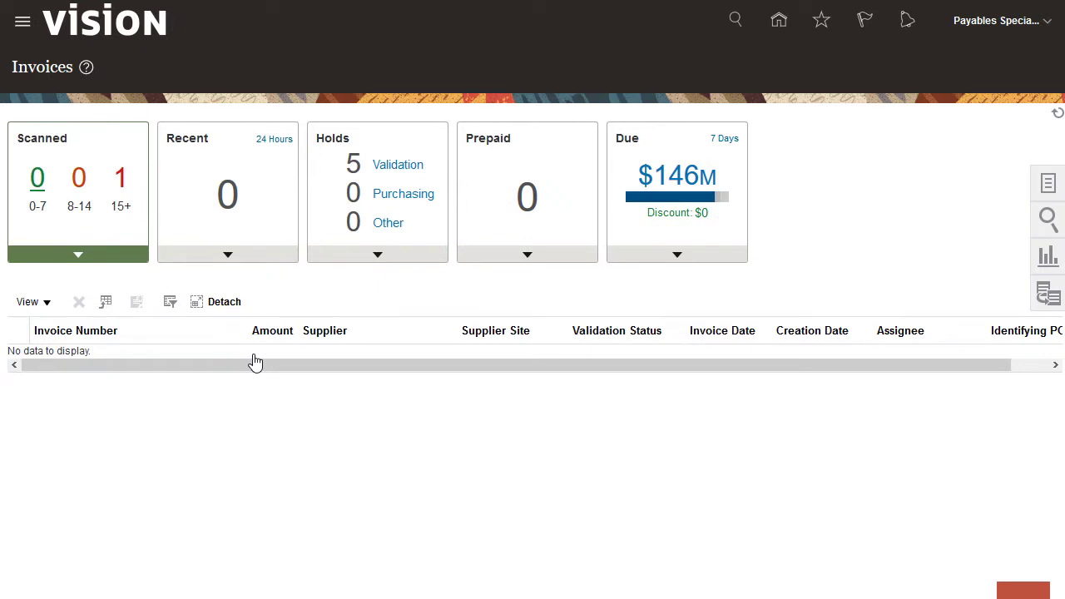
click(1048, 183)
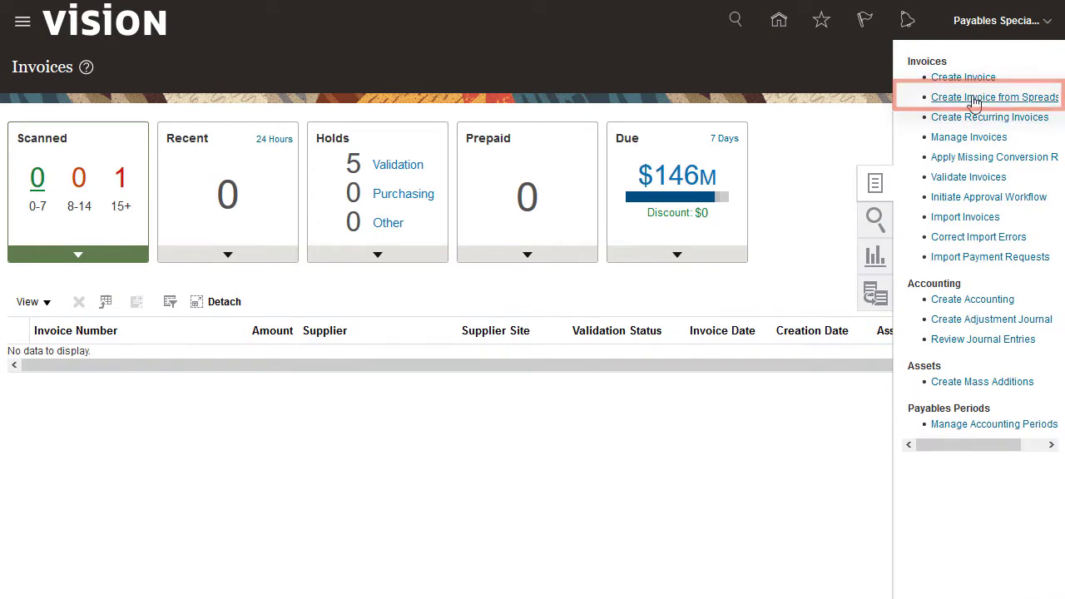
click(972, 99)
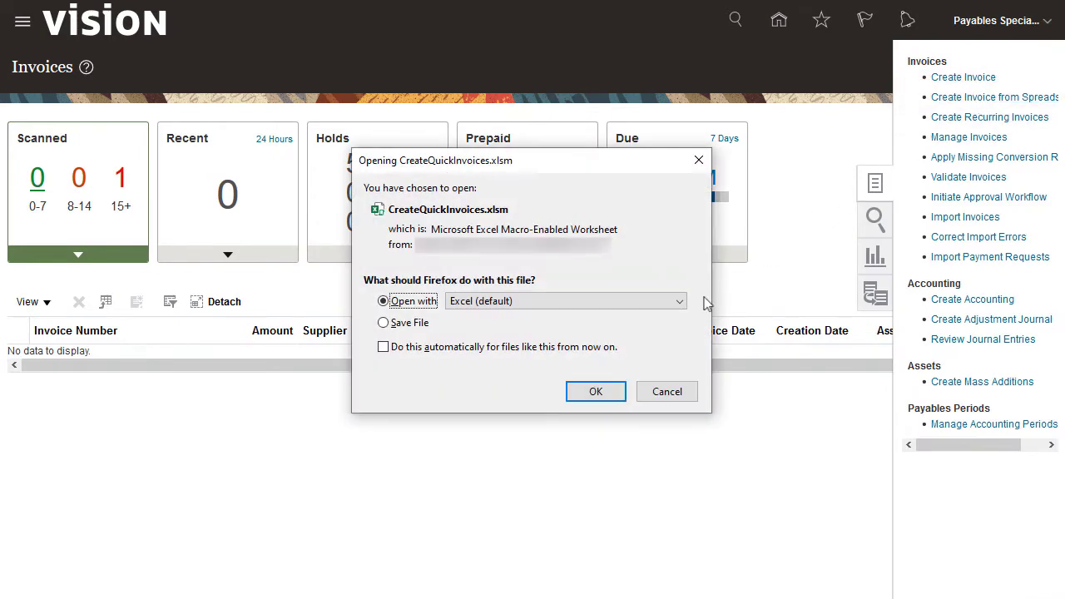
click(589, 391)
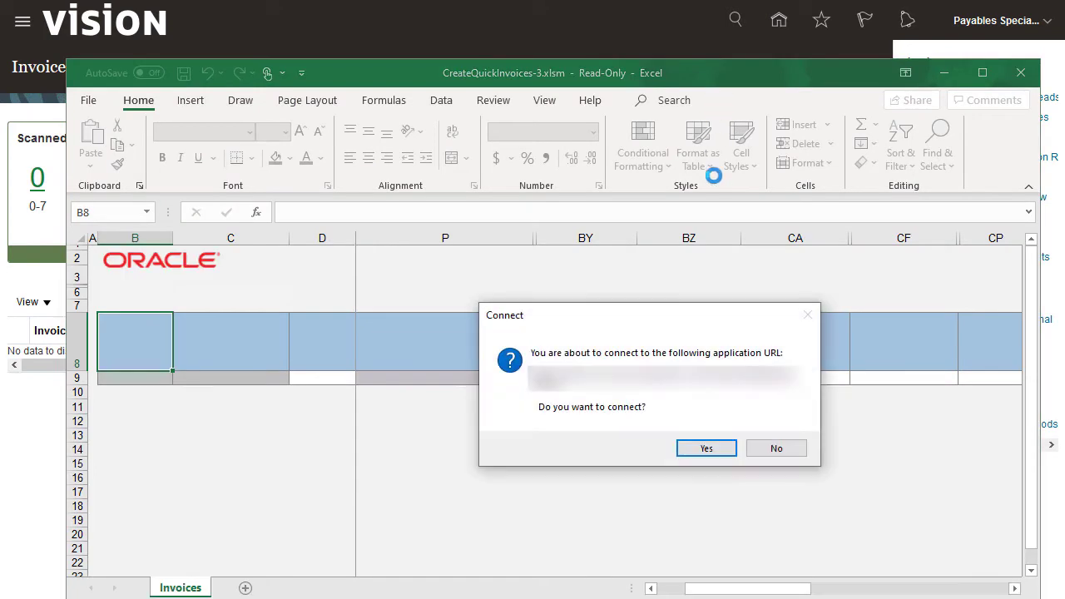
Connect the workbook to Oracle and sign in with the user ID and password.
click(697, 454)
click(643, 302)
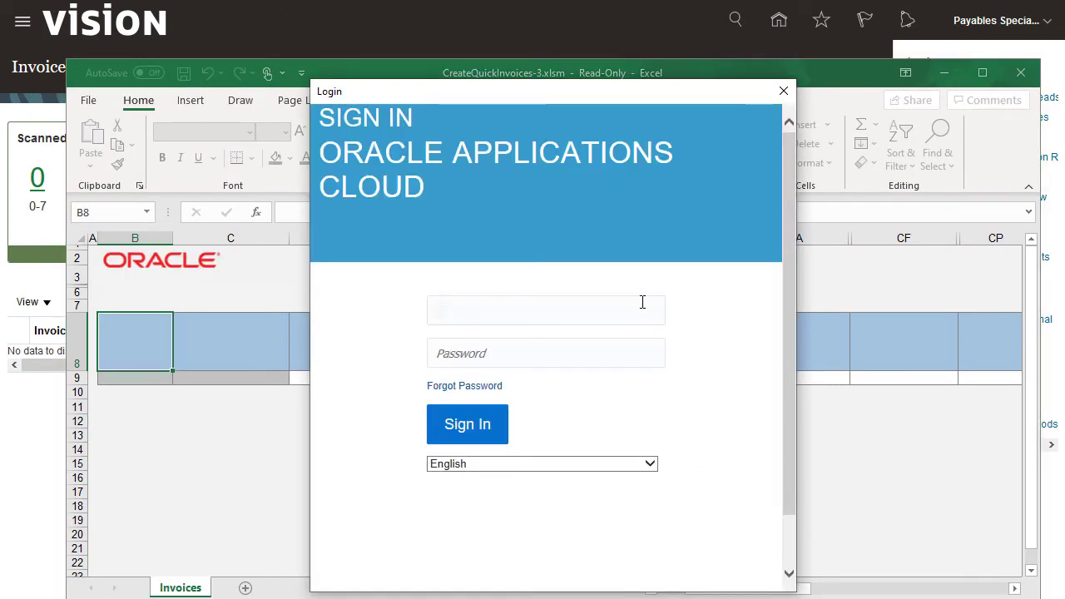
click(642, 342)
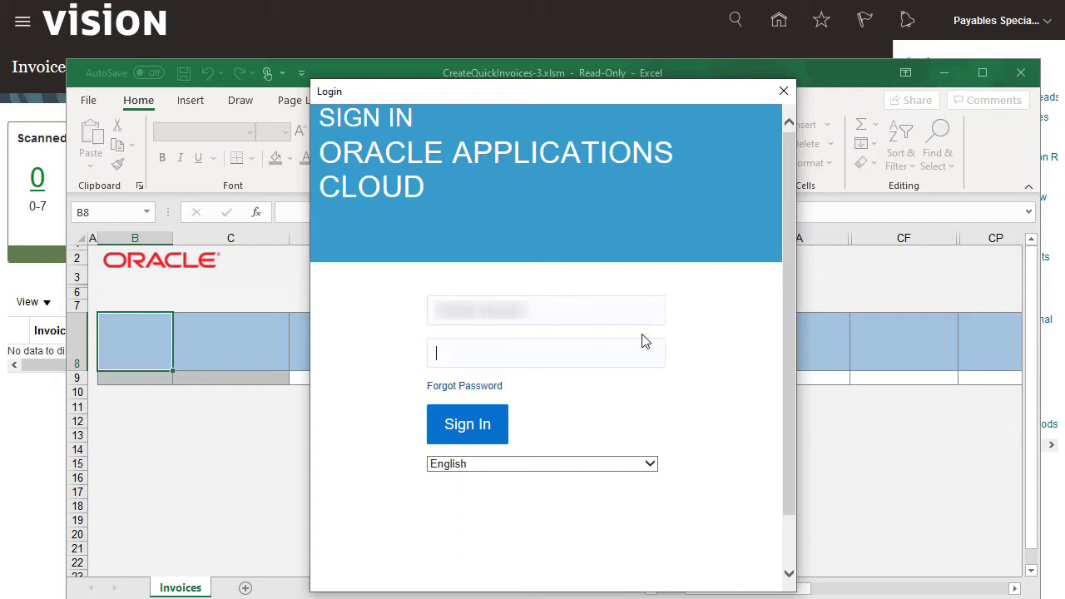
text(Welcome1)
click(471, 426)
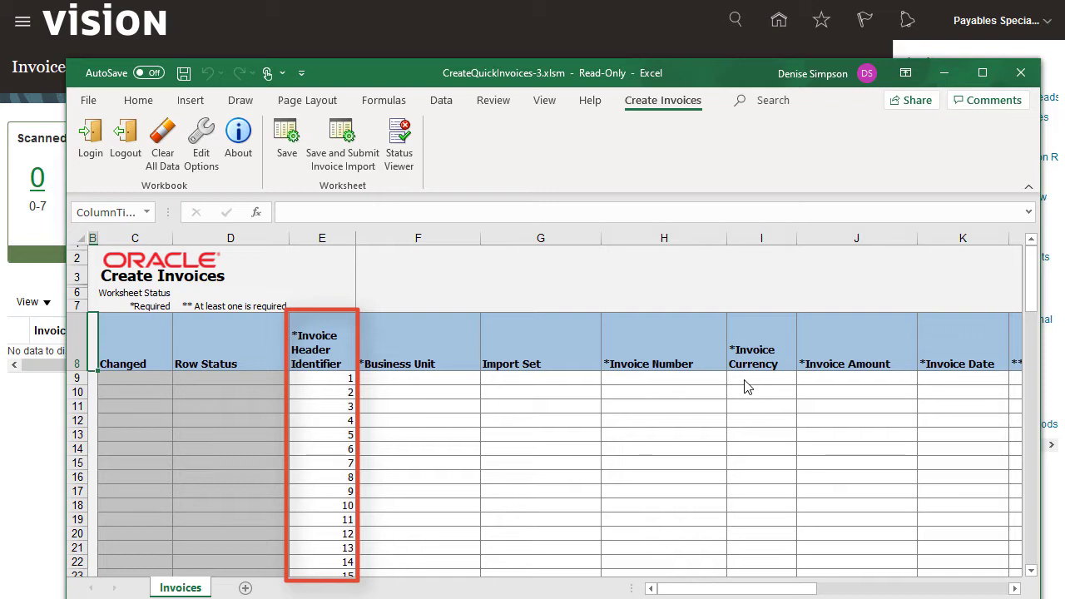
In row 9, choose Supremo US Business Unit and enter invoice number 3456 Adv.
click(475, 378)
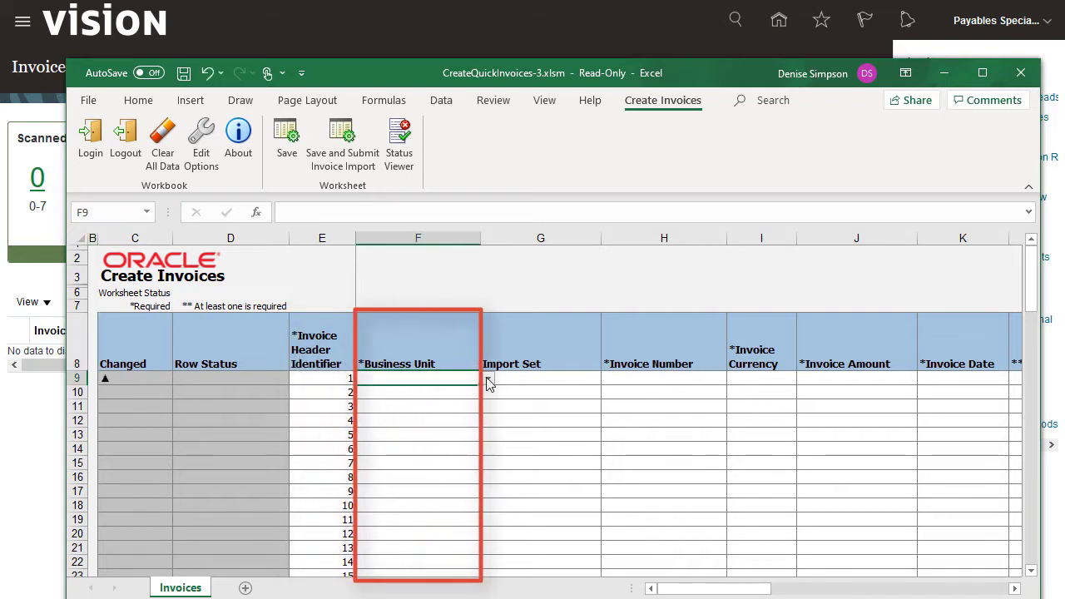
click(487, 378)
click(466, 405)
click(705, 377)
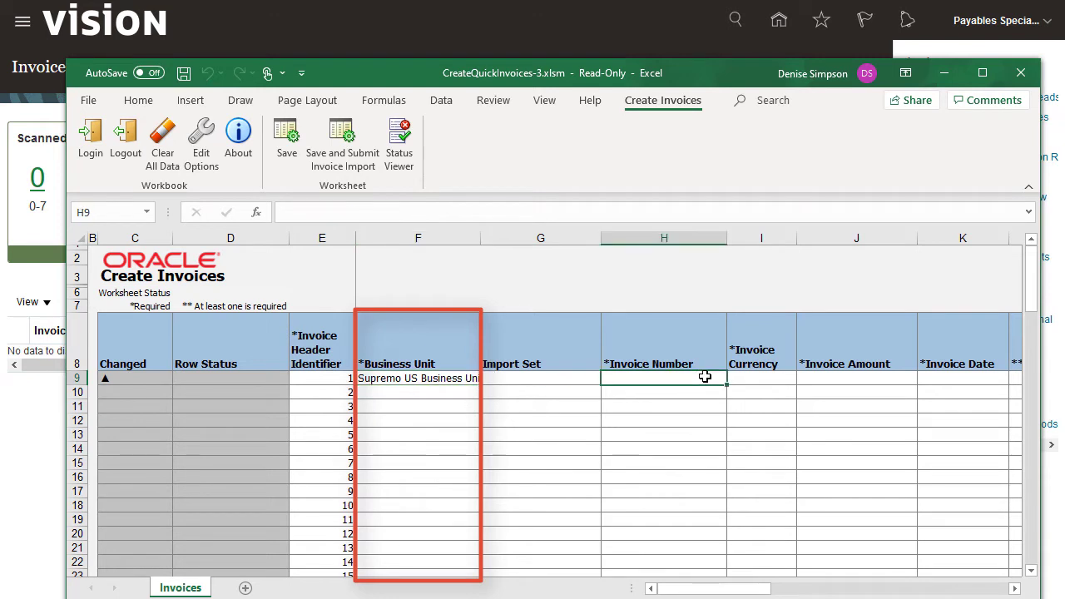
text(3456)
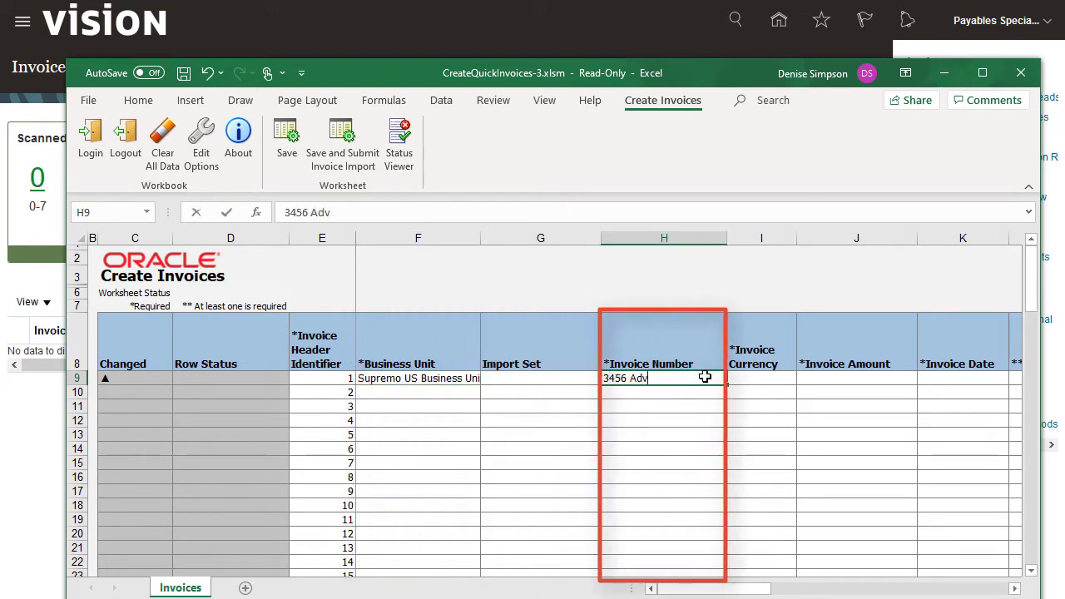
text( Adv)
Set row 9's currency to USD, amount to 600.00 and invoice date to 03/29/21.
click(785, 378)
click(803, 378)
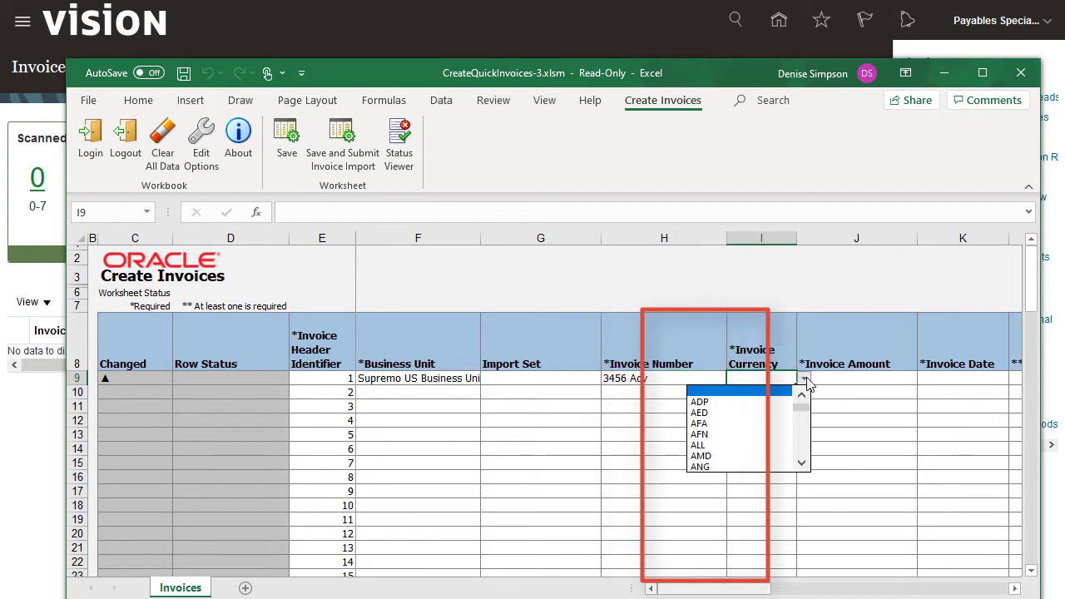
drag(803, 414, 803, 442)
click(729, 456)
click(874, 376)
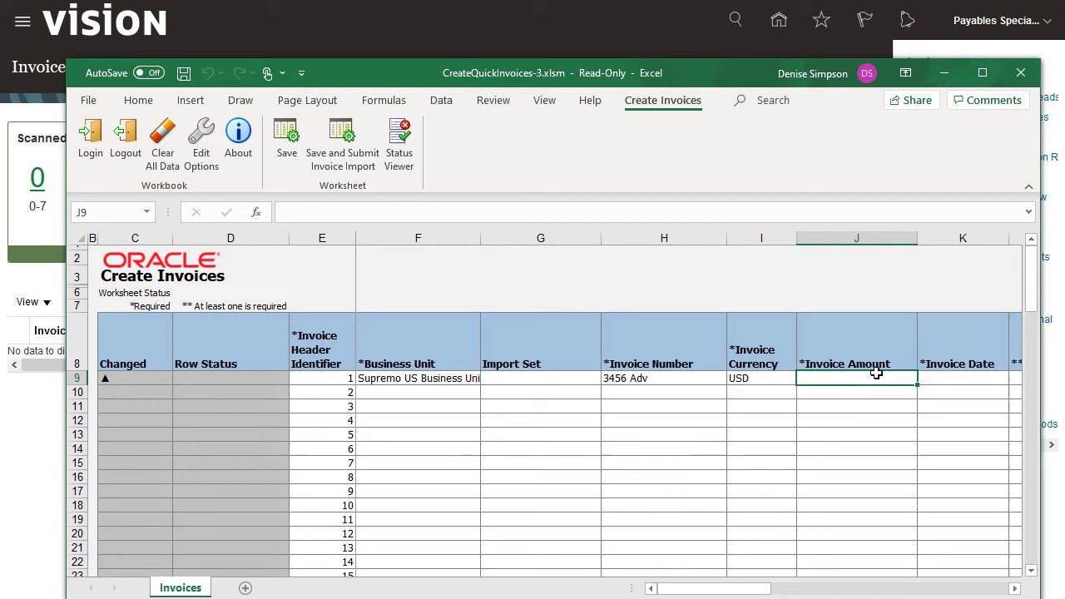
text(600.00)
click(987, 375)
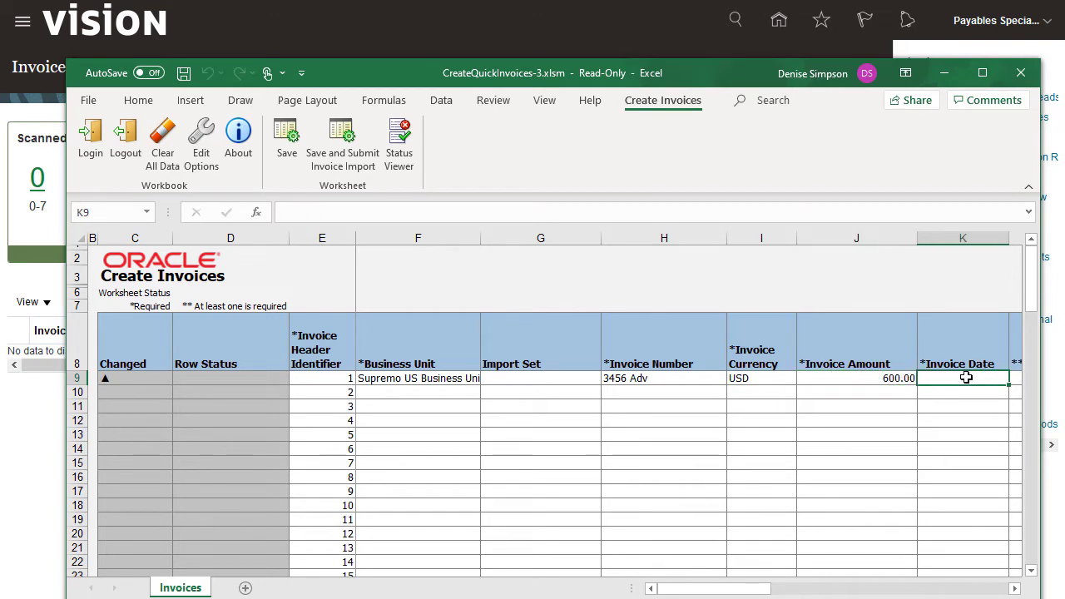
text(03/29/21)
mouse_move(718, 585)
mouse_down()
mouse_move(700, 586)
mouse_move(714, 585)
mouse_up()
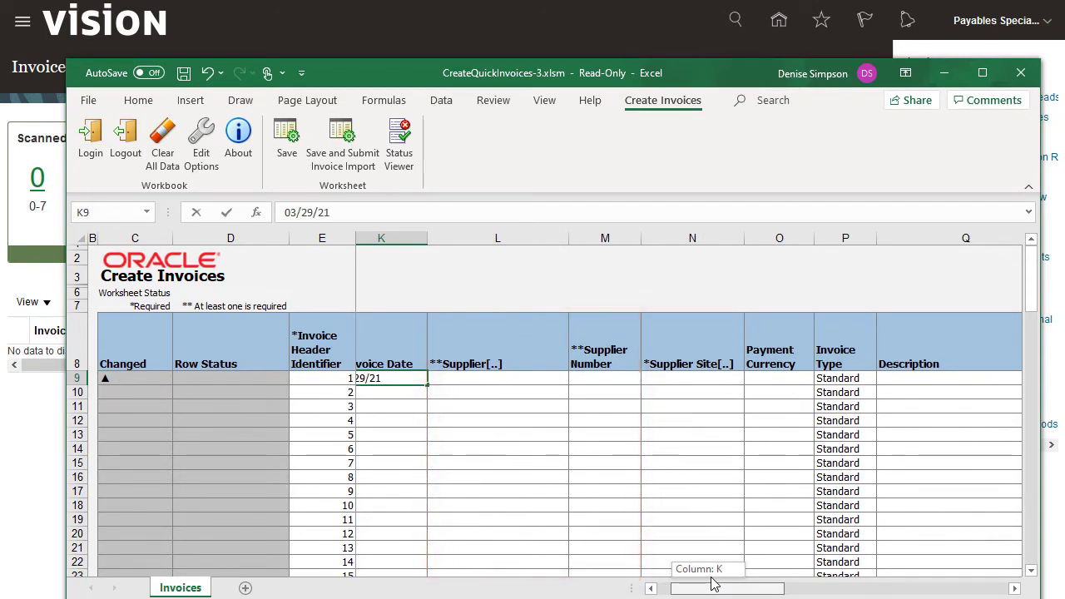
drag(712, 584, 712, 585)
Set the supplier to Advanced Corp by searching 'Advance', then save the row to Oracle.
double_click(554, 380)
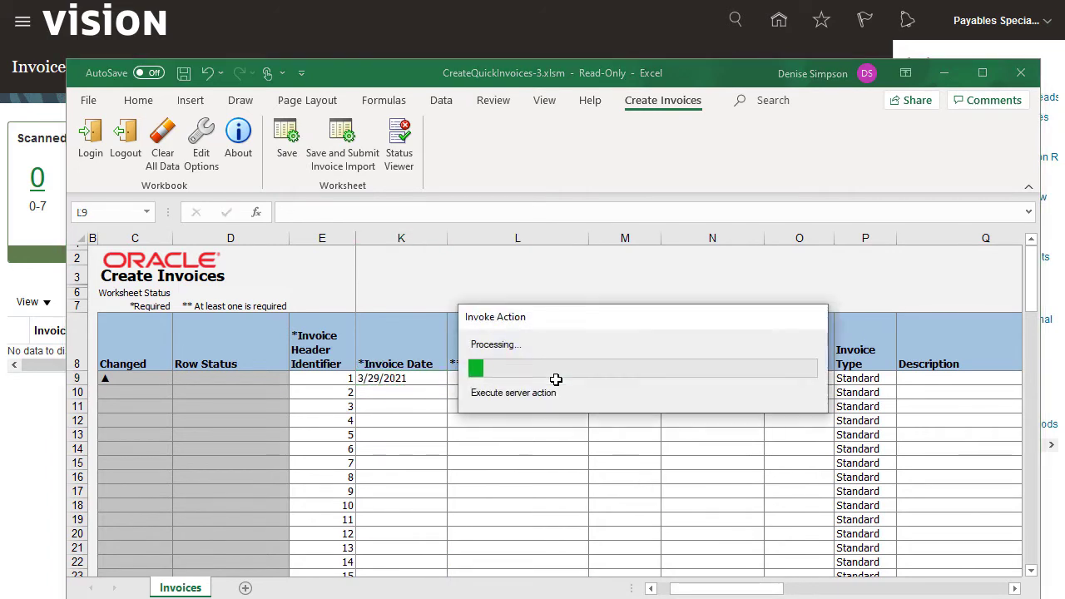
click(747, 238)
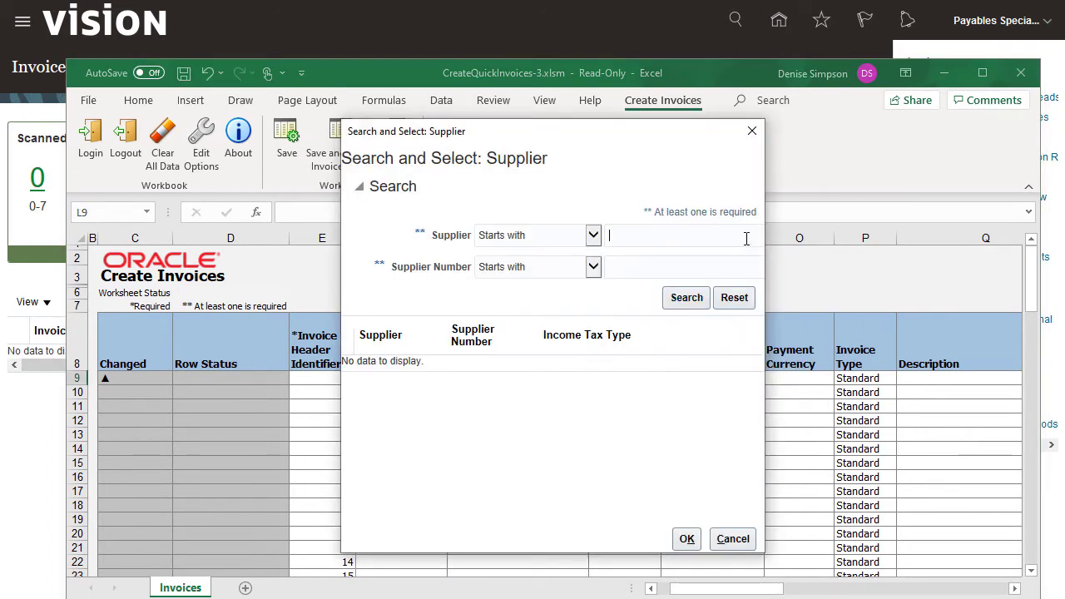
text(Advance)
click(687, 298)
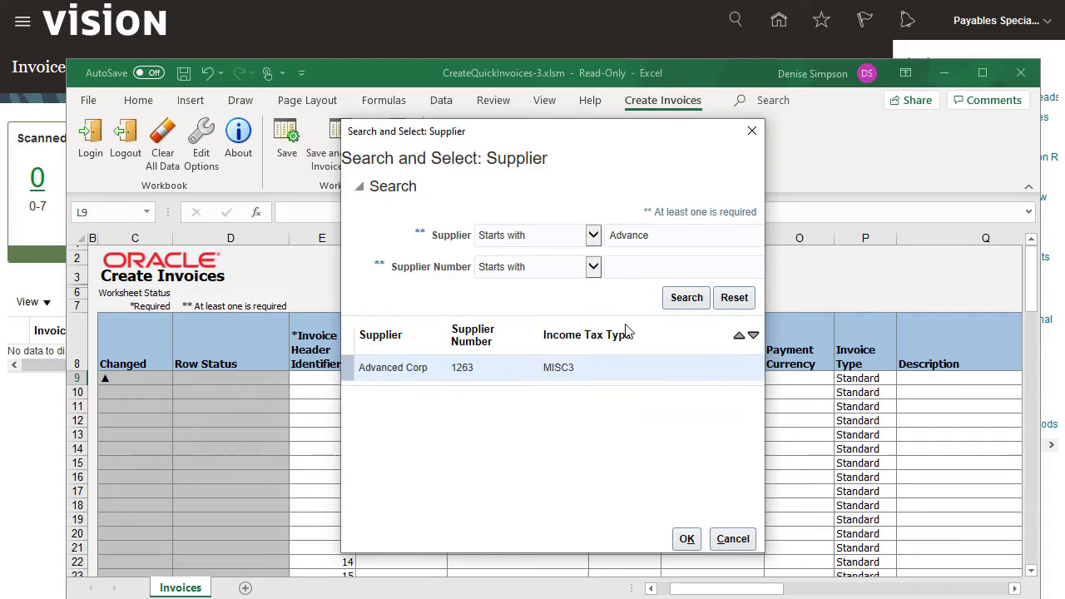
click(684, 541)
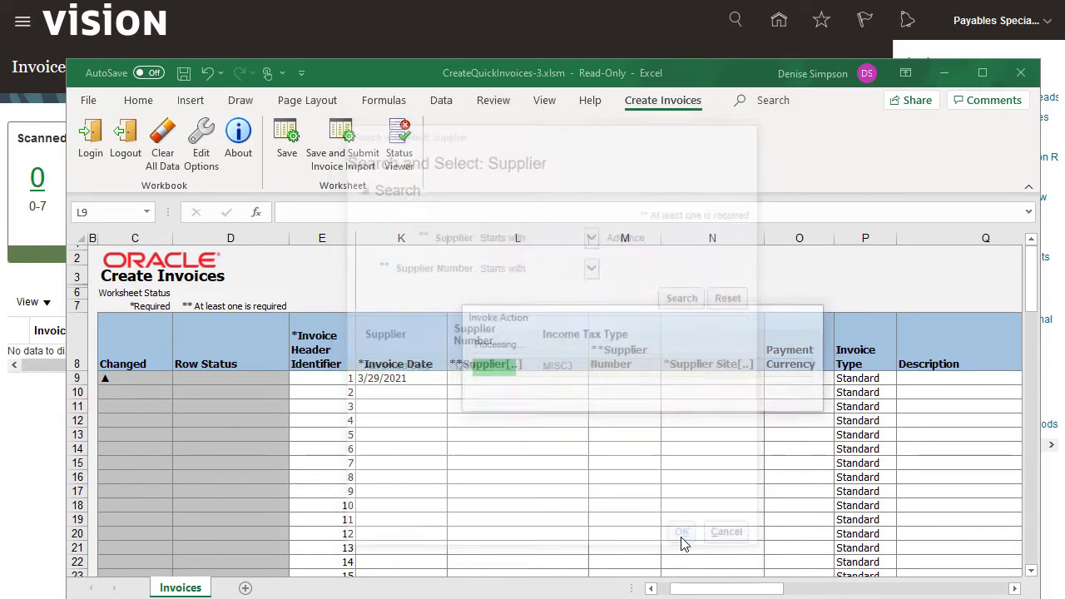
click(742, 390)
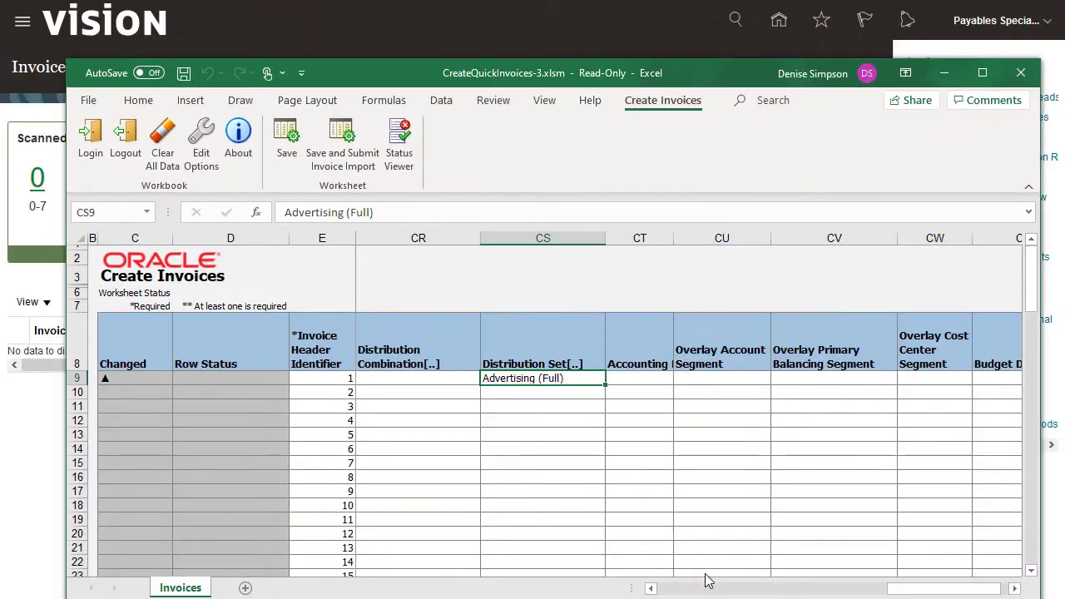
click(286, 133)
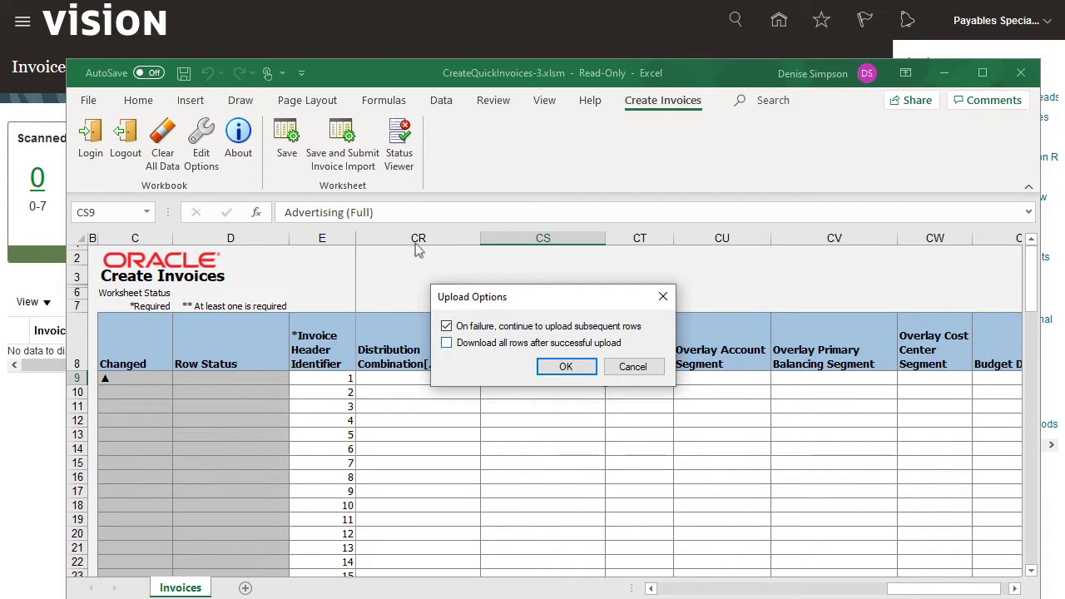
Accept the upload options and scroll back to confirm invoice 3456 Adv shows Row inserted.
click(550, 367)
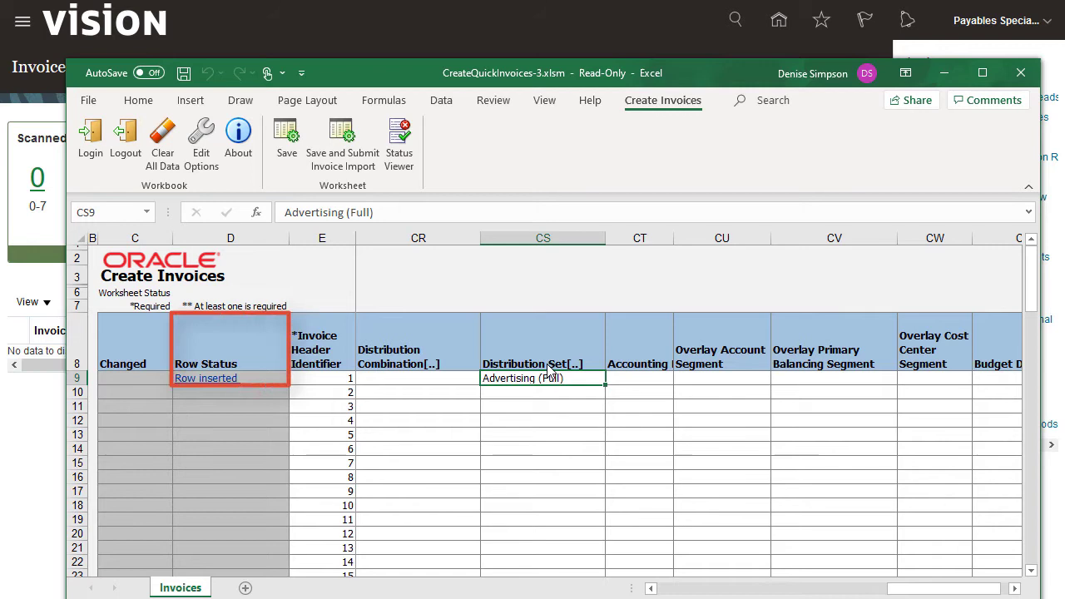
drag(890, 589, 651, 591)
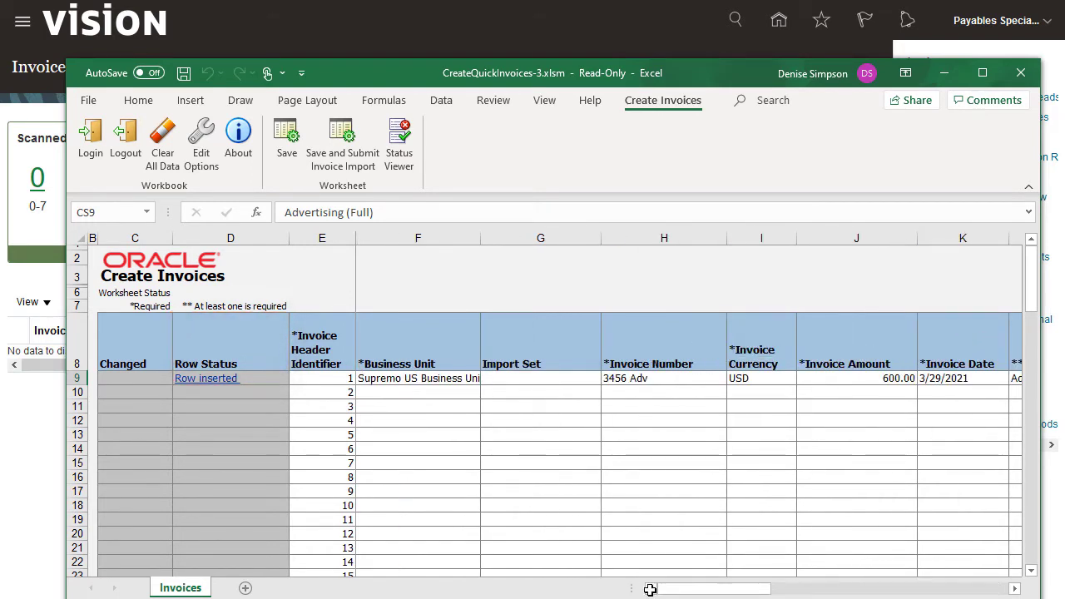
Assign rows 10 and 11 to invoice header 1, starting at line number 2, and save them.
click(350, 389)
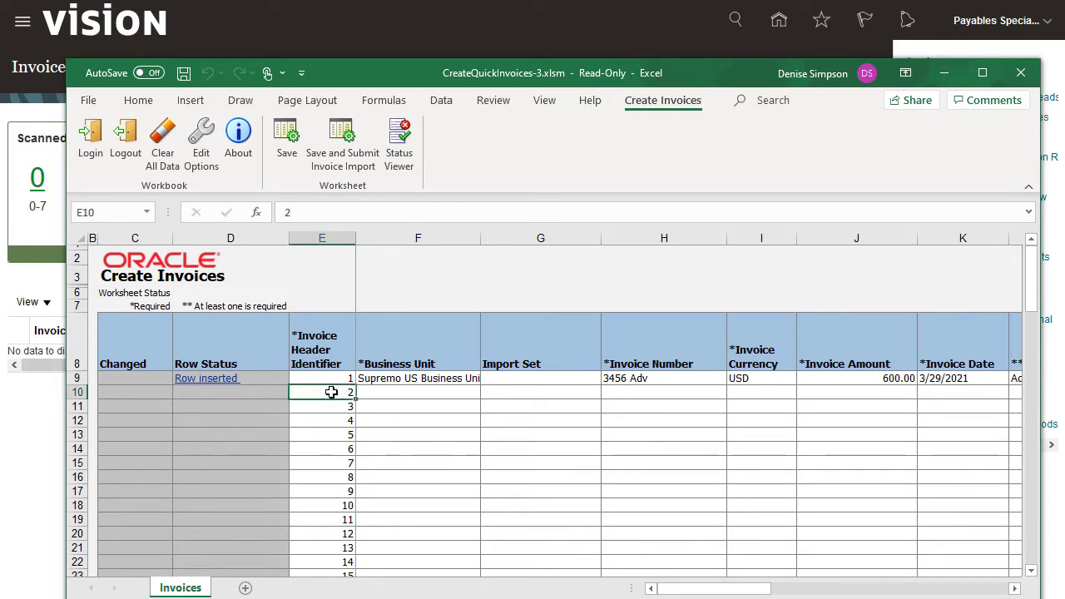
text(1)
key(Tab)
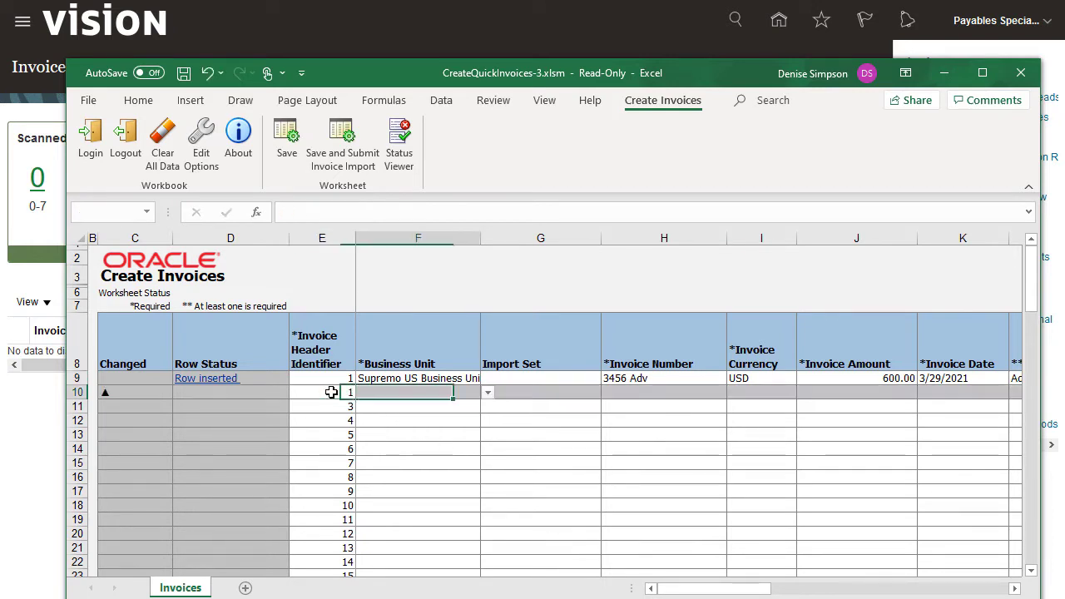
key(Tab)
key(Tab)
key(Tab)
key(Tab)
key(Tab)
key(Tab)
key(Tab)
key(Tab)
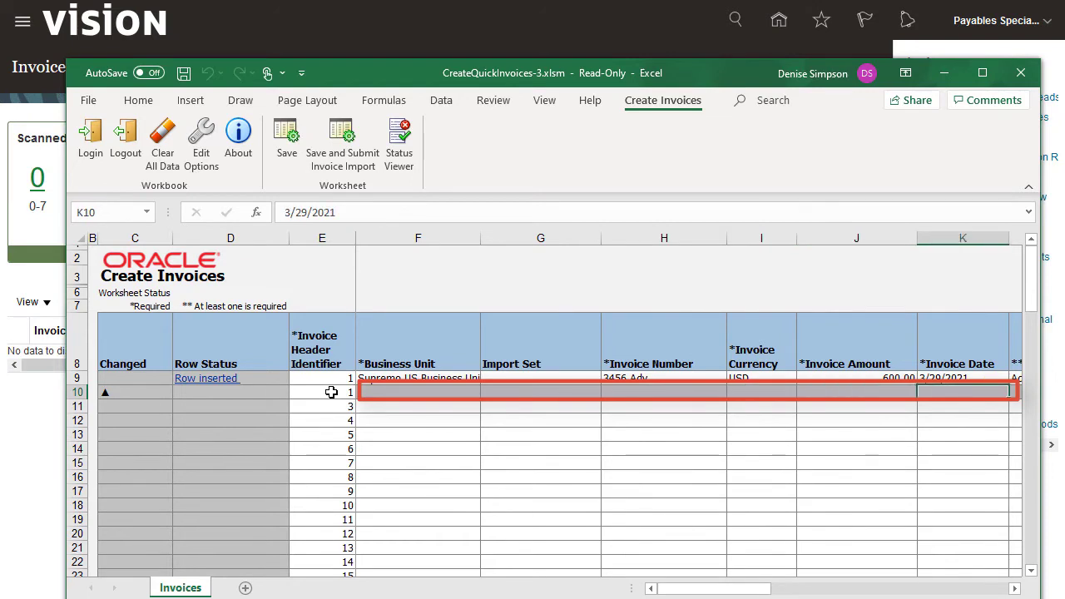
key(Tab)
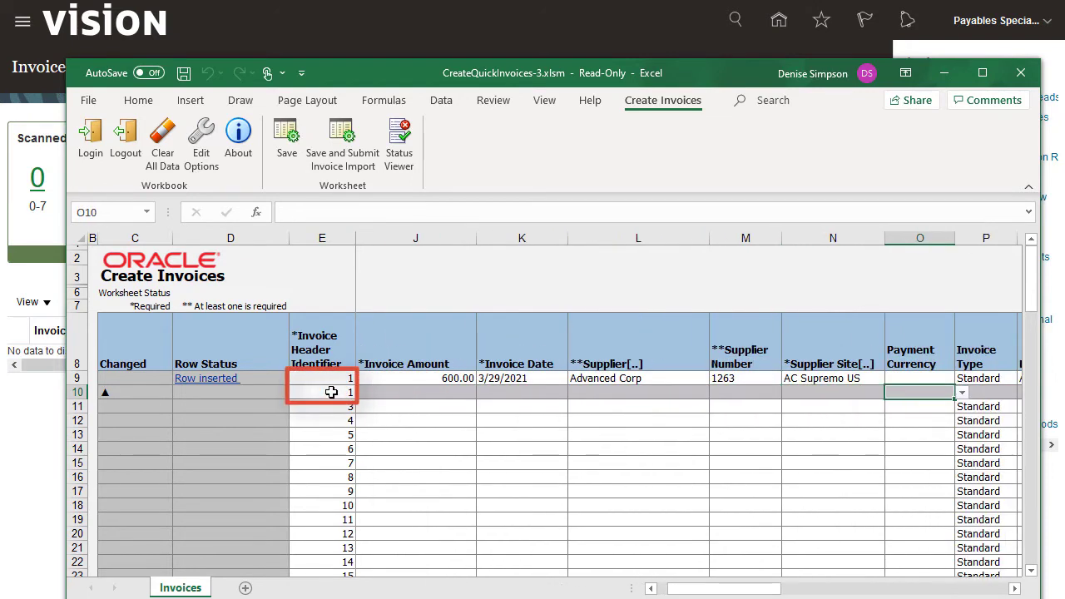
key(Tab)
key(Tab)
key(Tab)
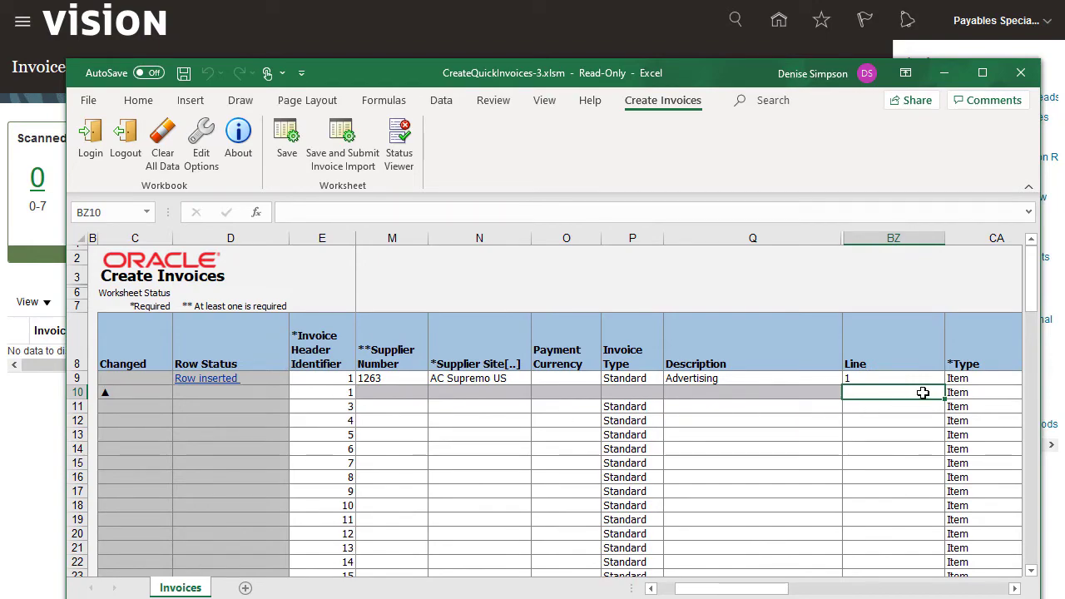
text(2)
key(Tab)
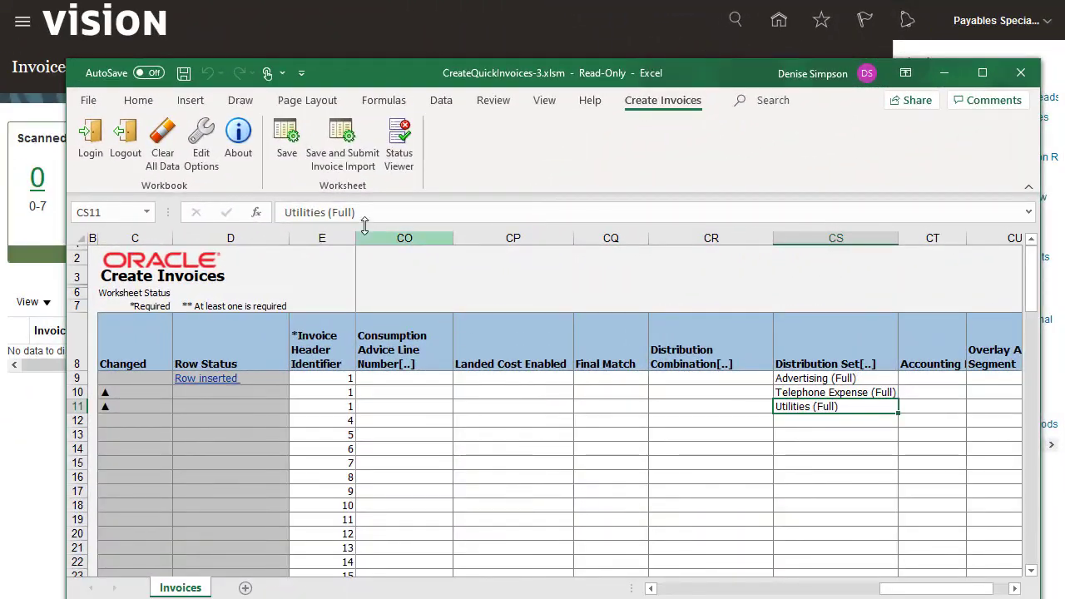
click(286, 139)
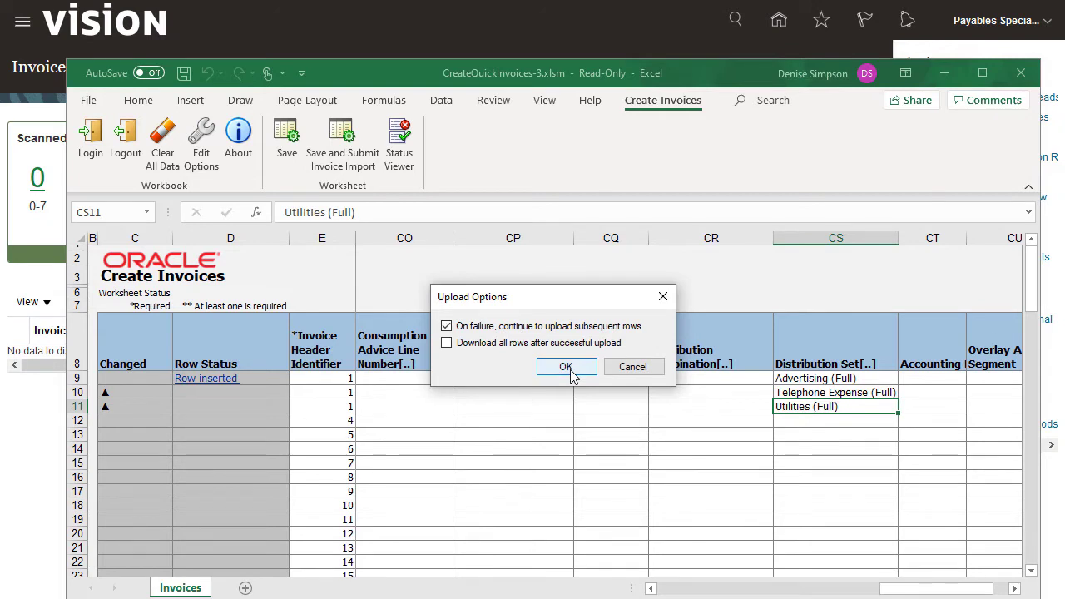
Upload the new lines so rows 10 and 11 show Row inserted, then start the invoice import.
click(566, 367)
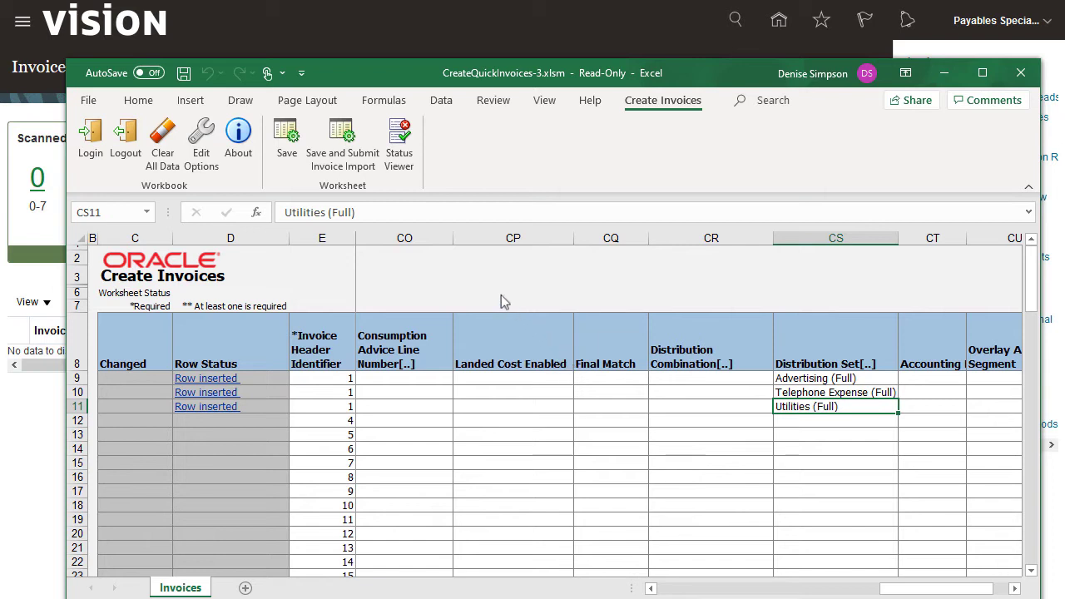
click(345, 125)
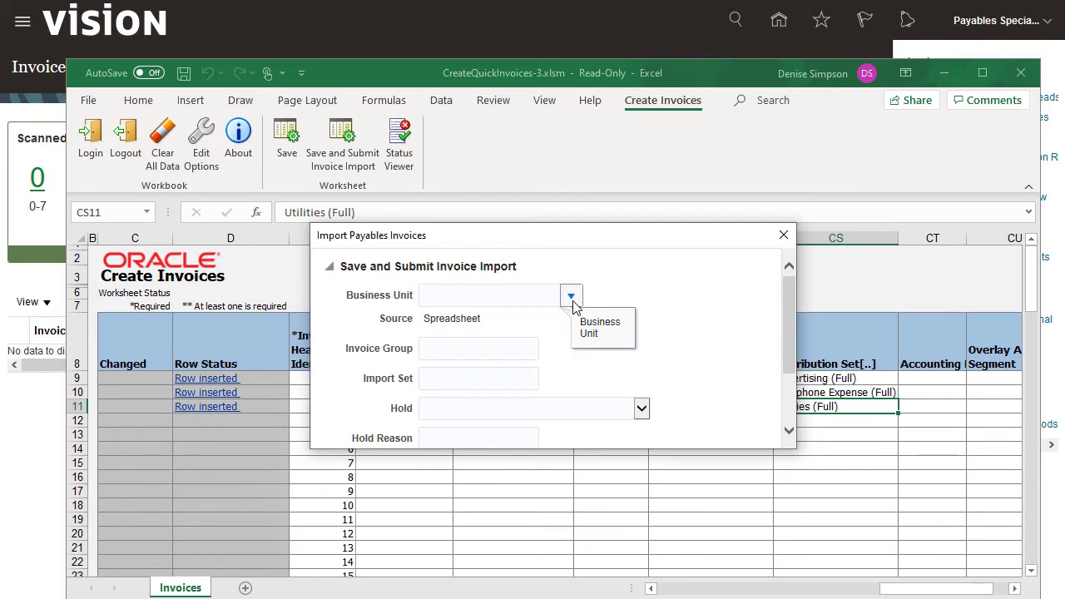
Submit the invoice import for Supremo US Business Unit and close the request ID confirmation.
click(572, 298)
click(526, 326)
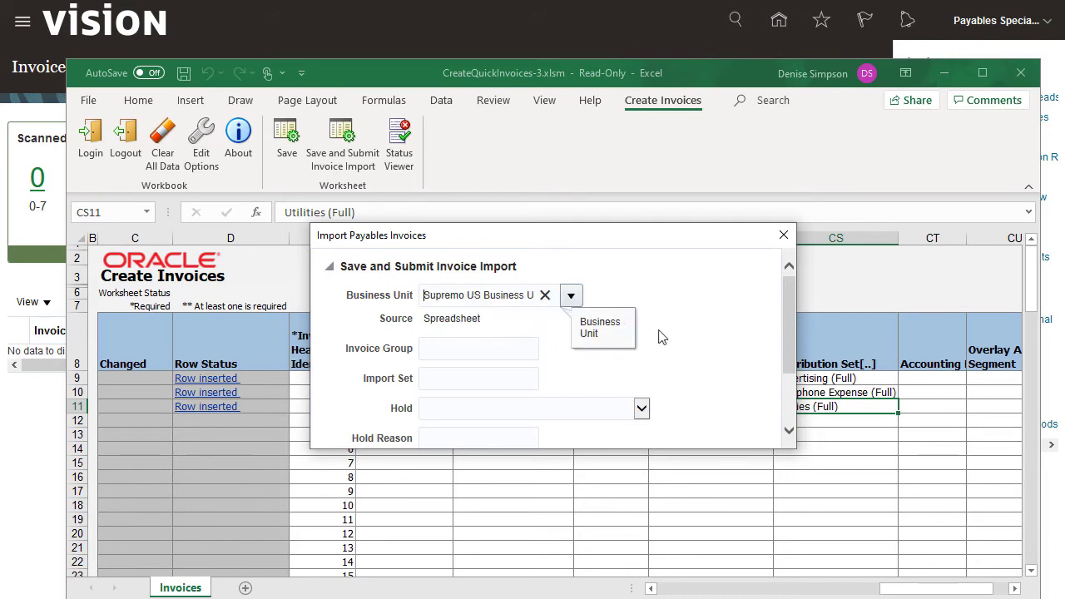
drag(789, 356, 789, 406)
click(752, 429)
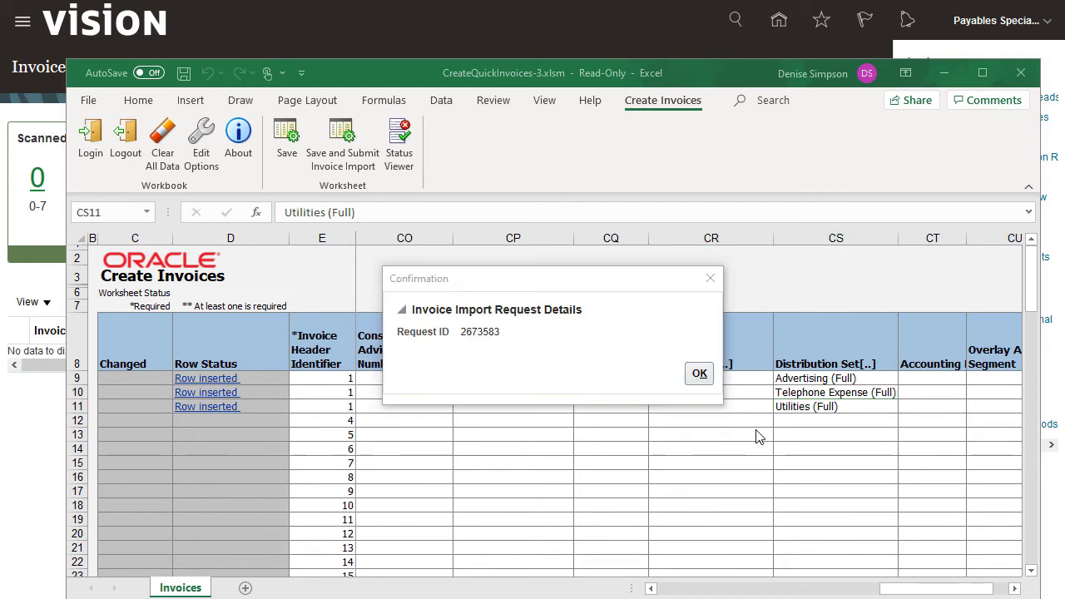
click(699, 374)
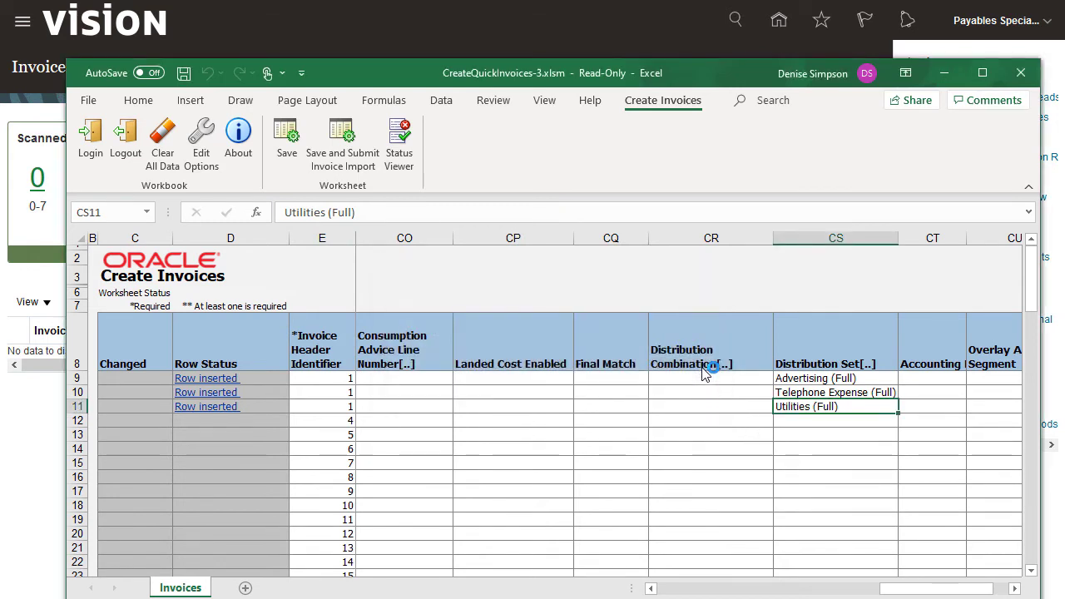
Open Scheduled Processes under Navigator > Tools to check that Import Payables Invoices succeeded.
click(22, 23)
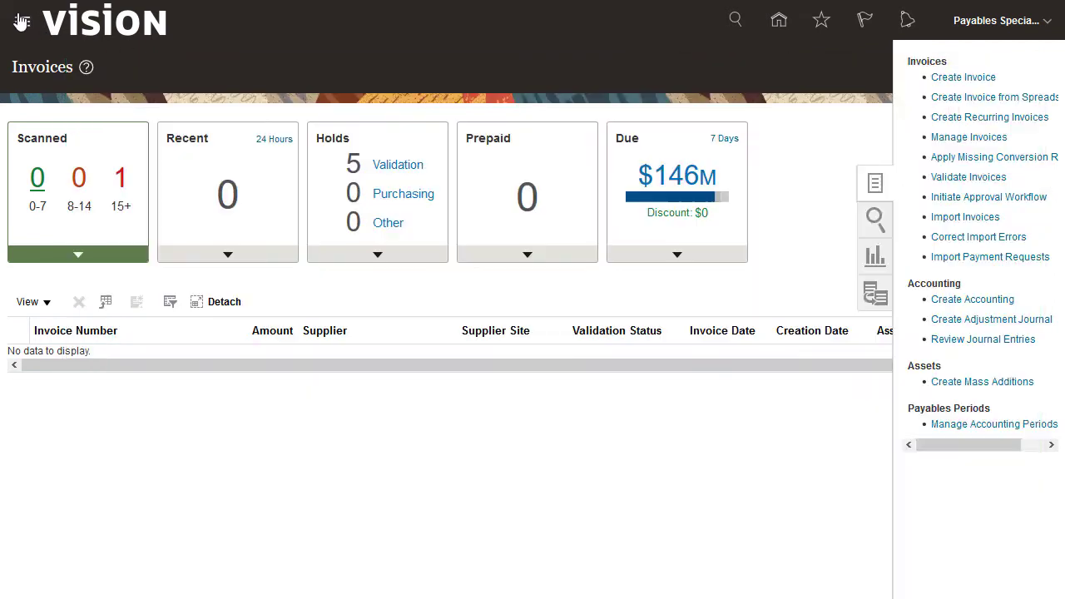
click(22, 23)
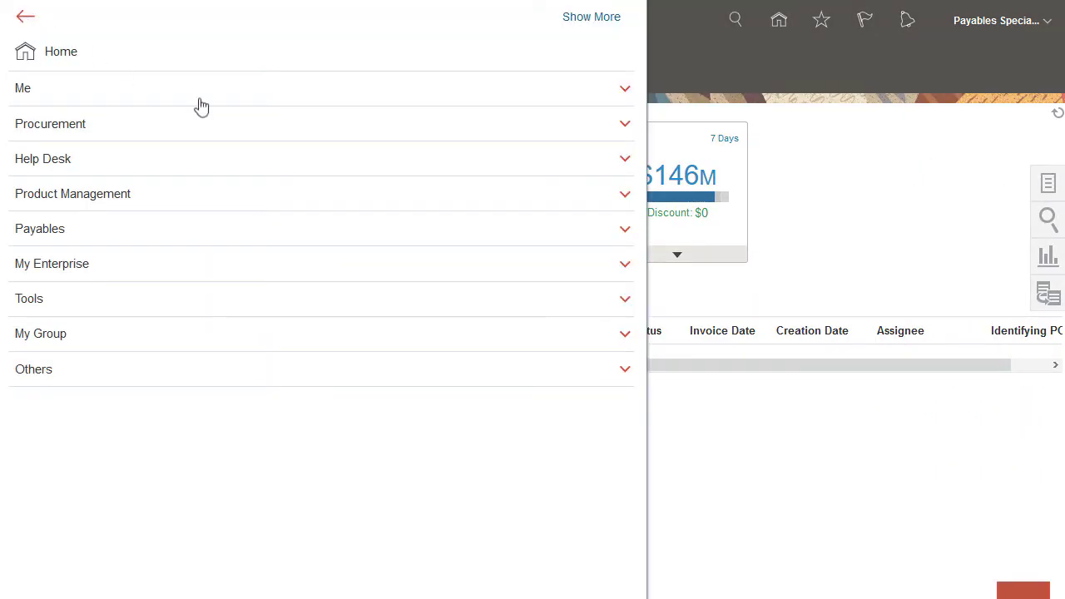
click(624, 299)
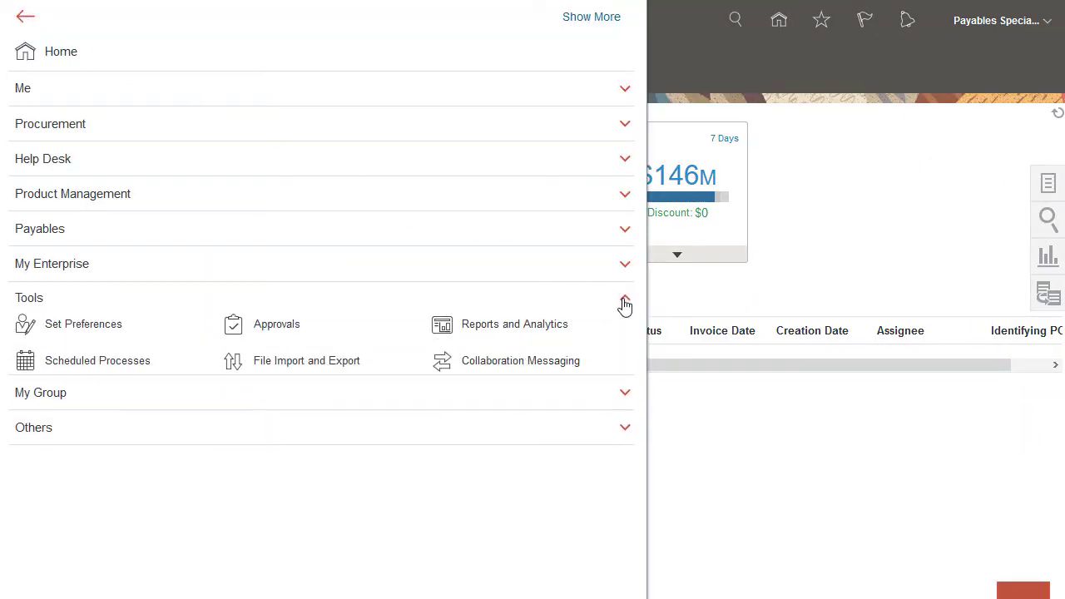
click(105, 361)
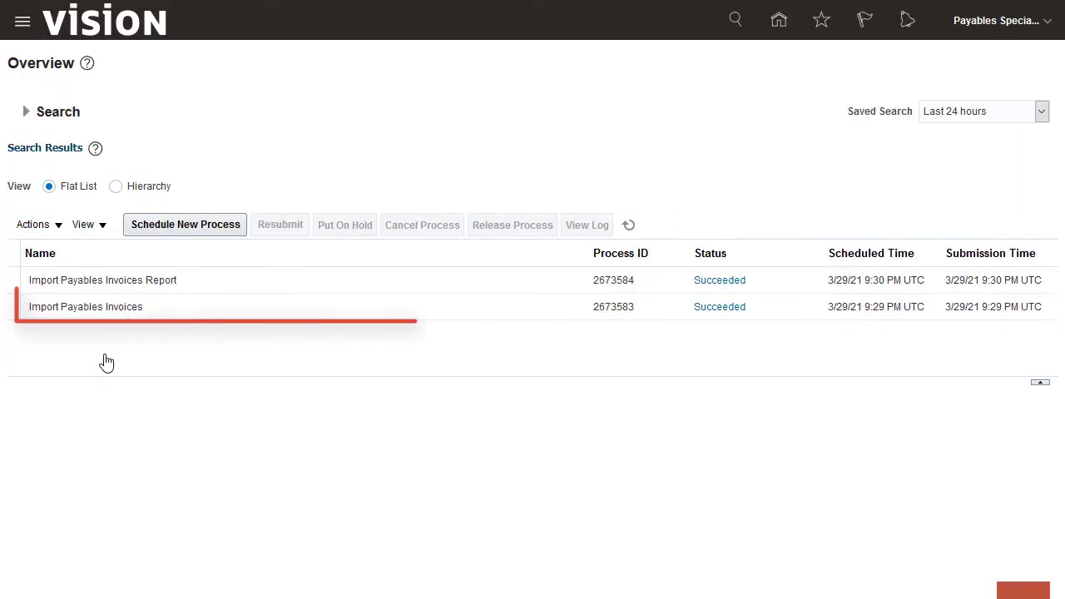
From the home page, go to the Invoices work area and open Manage Invoices.
click(779, 20)
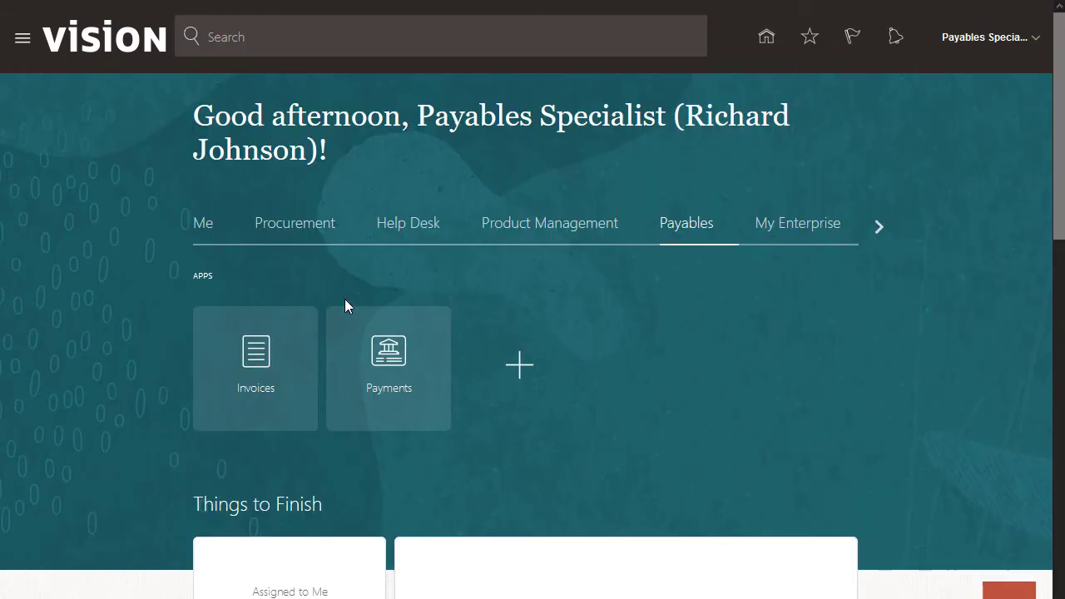
click(257, 355)
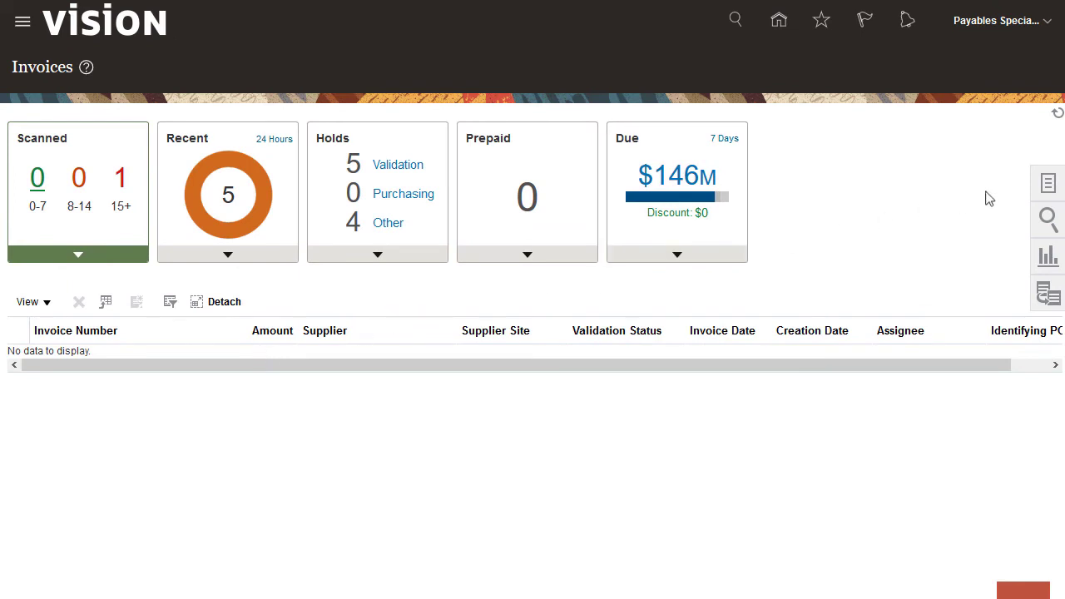
click(1048, 183)
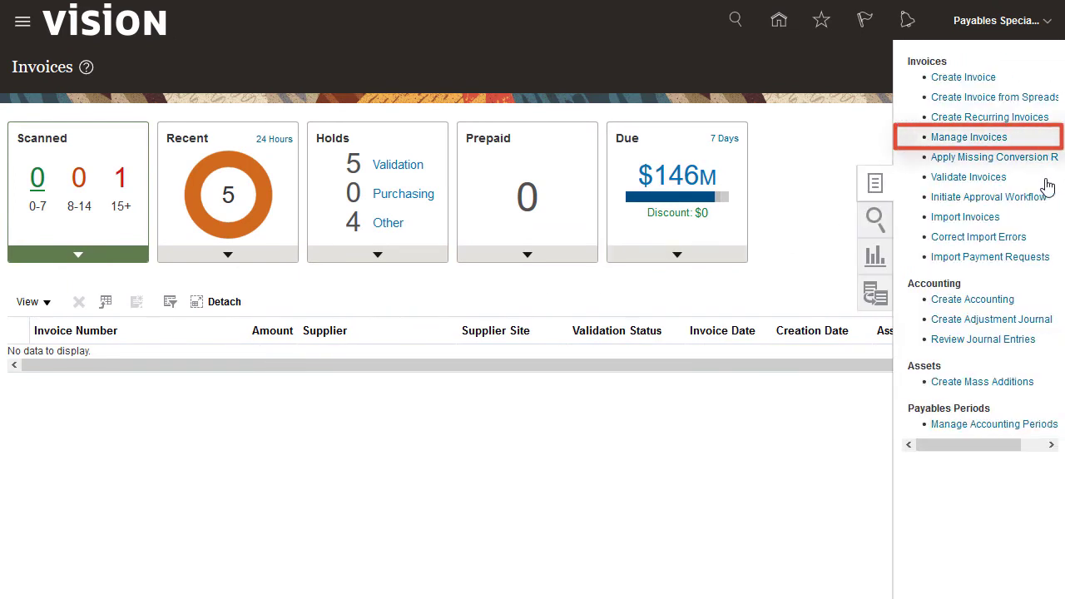
click(970, 137)
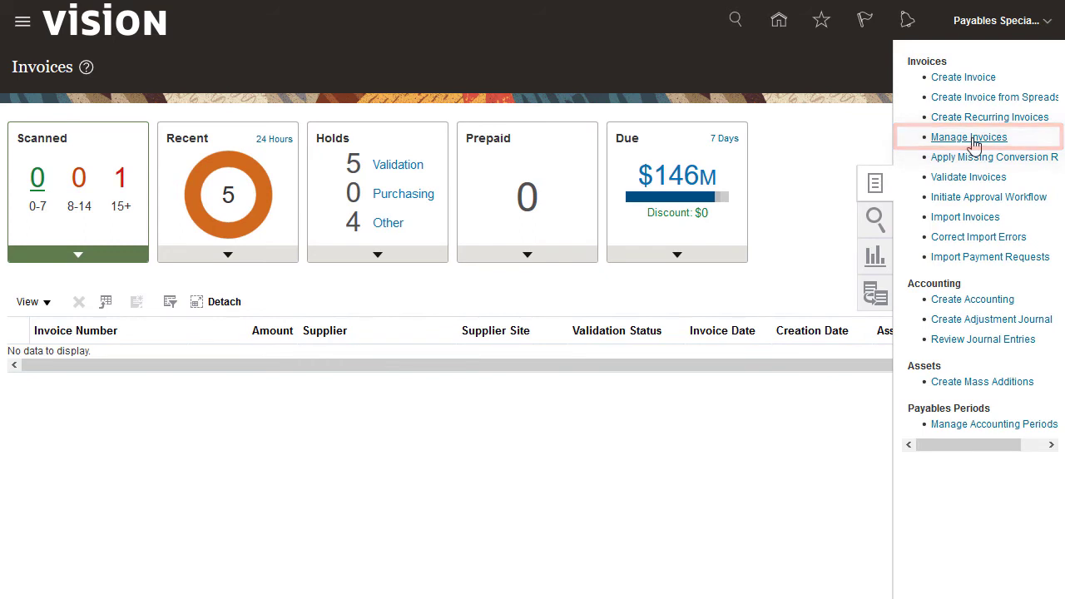
Search Supremo US Business Unit invoices dated 03/29/21 and open invoice 3456 Adv's details.
click(382, 197)
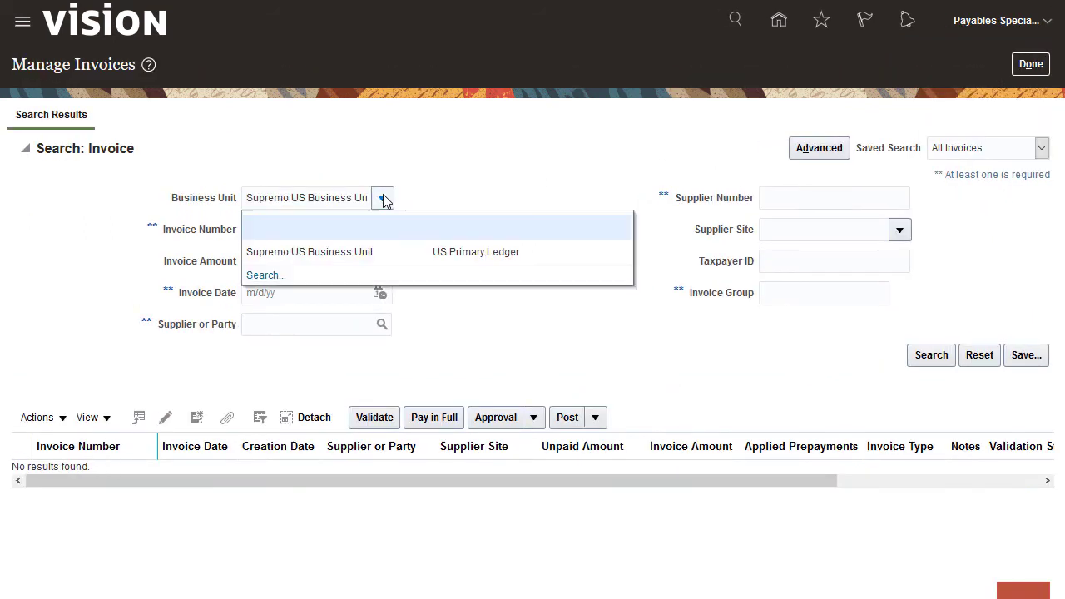
click(363, 252)
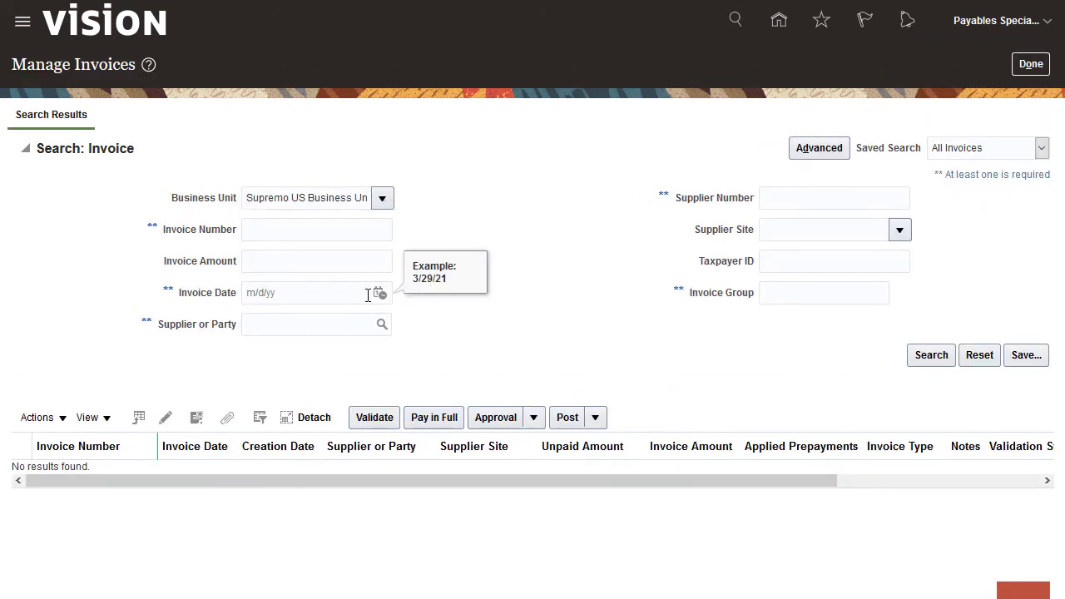
click(911, 355)
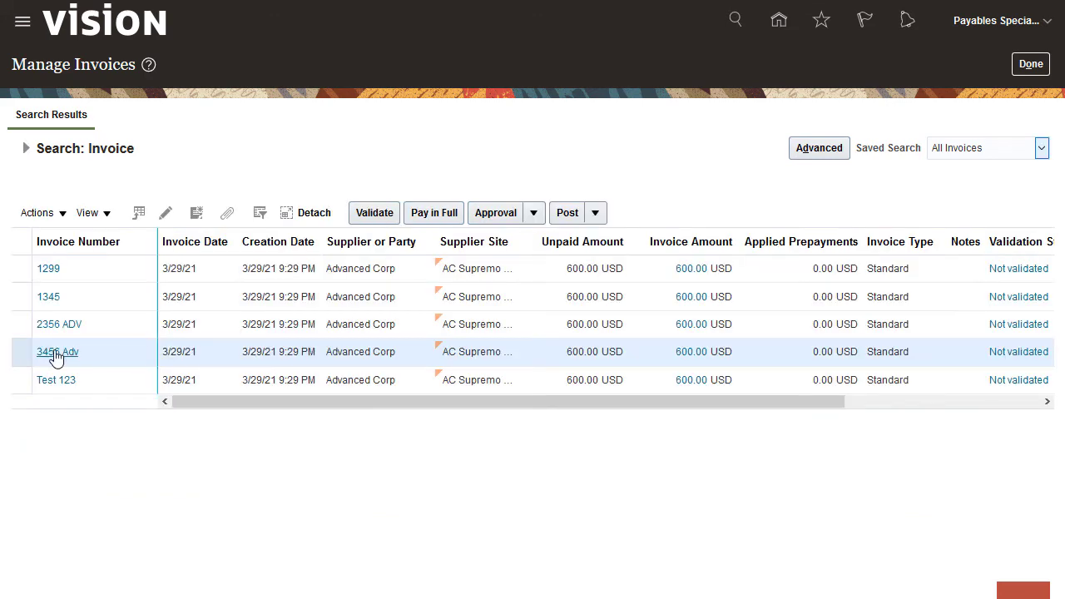
click(52, 352)
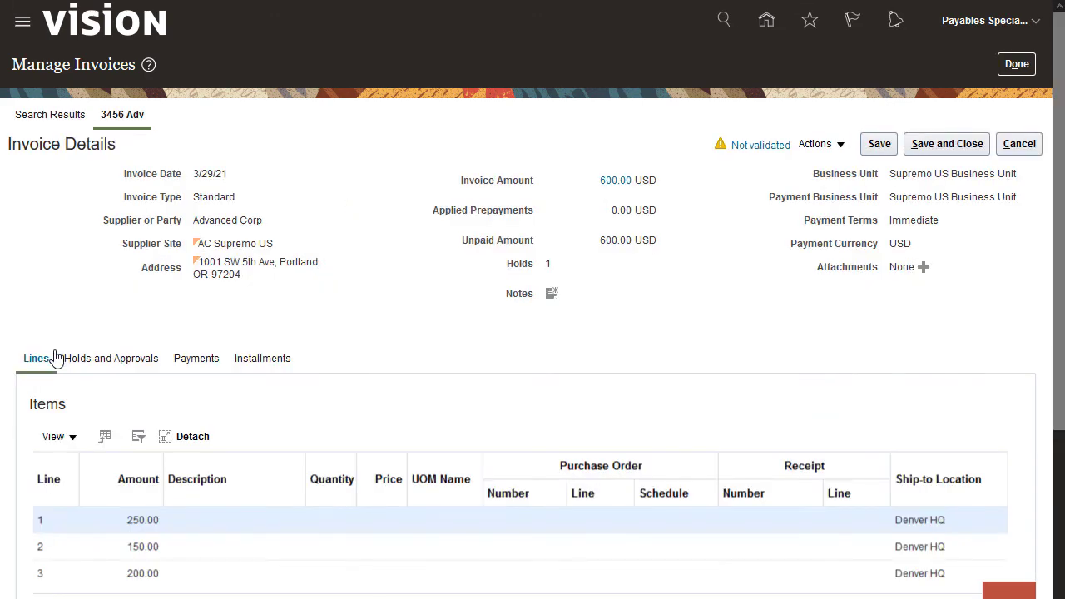